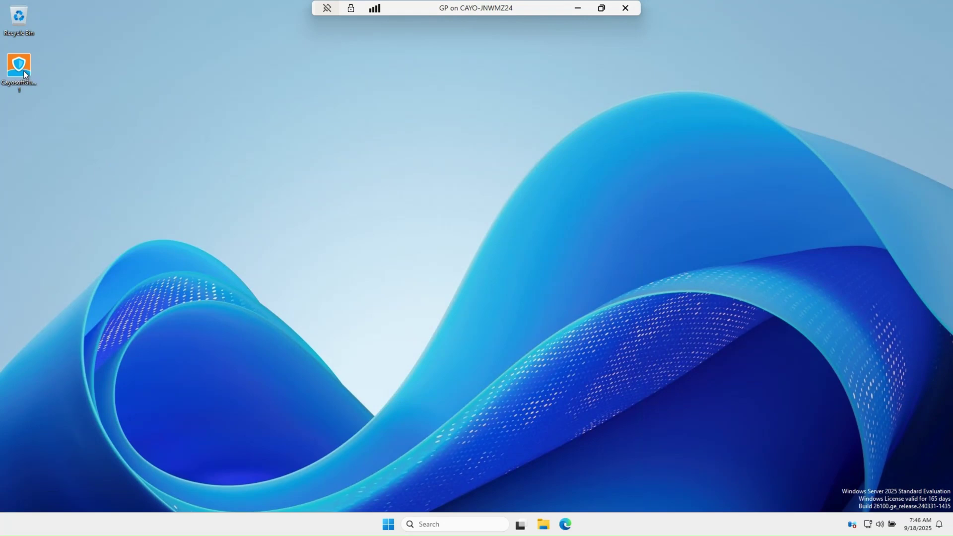
Install Cayosoft Guardian from the desktop installer after agreeing to the license terms, then launch it
{"action": "double_click", "coordinate": [22, 67]}
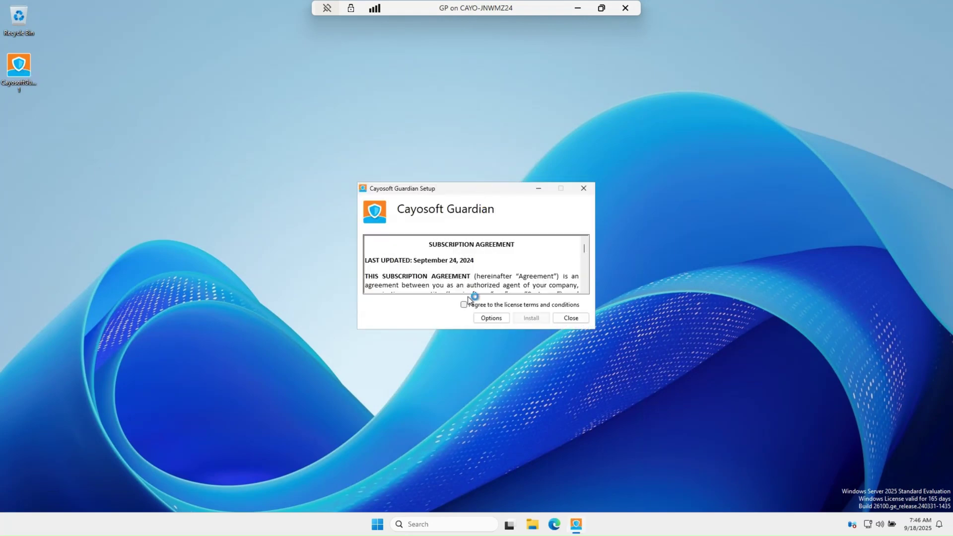
{"action": "left_click", "coordinate": [464, 305]}
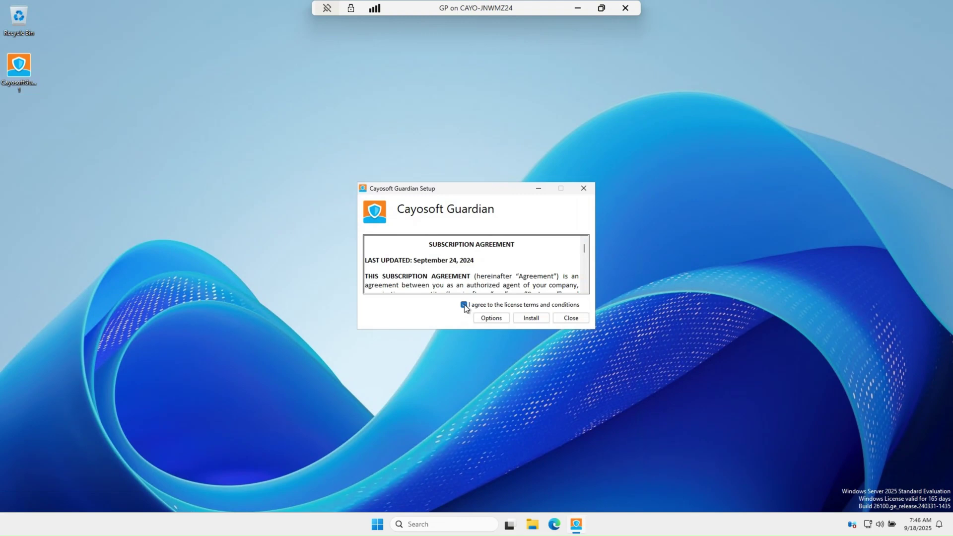
{"action": "left_click", "coordinate": [531, 319]}
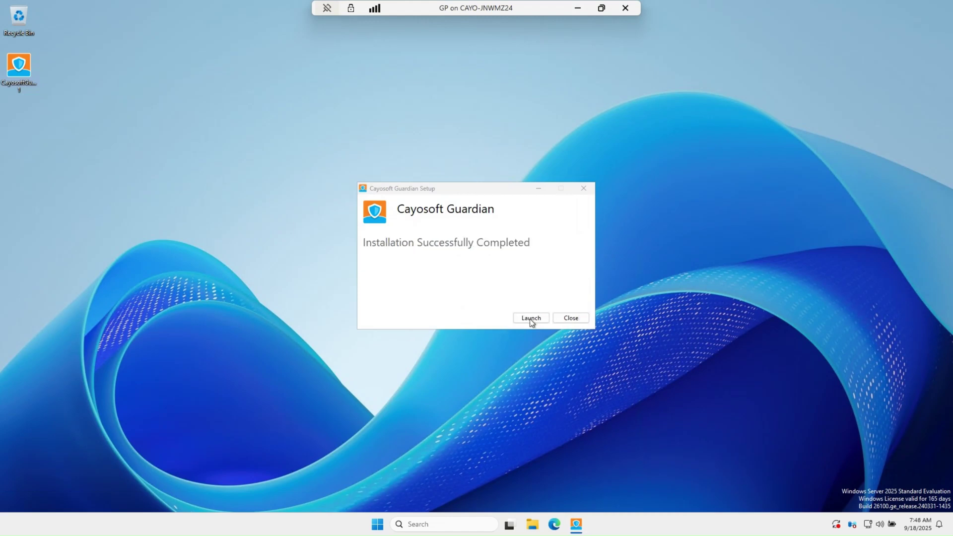
{"action": "left_click", "coordinate": [530, 318]}
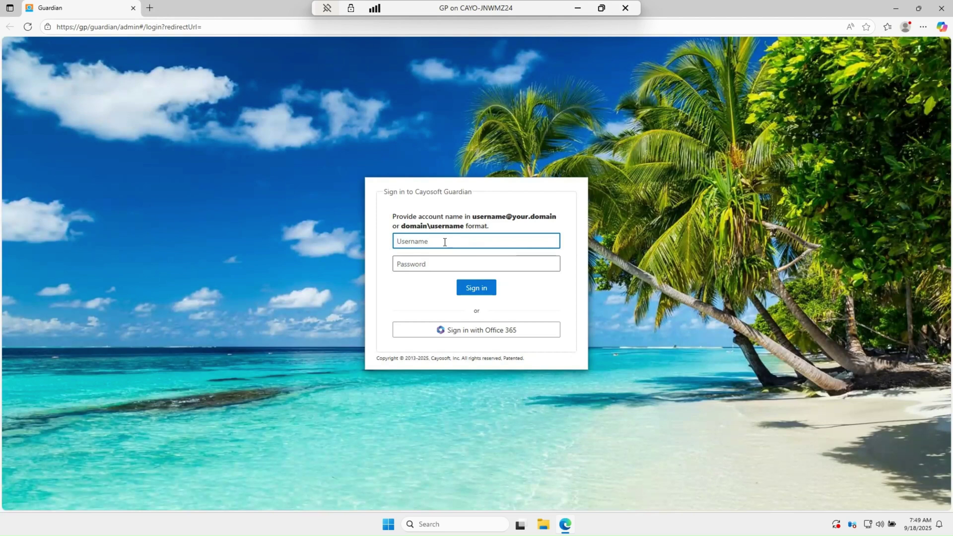
Sign in with the domain administrator account and password, fixing a stray letter in the domain name
{"action": "type", "text": "bacayo\\administrator"}
{"action": "key", "text": "Tab"}
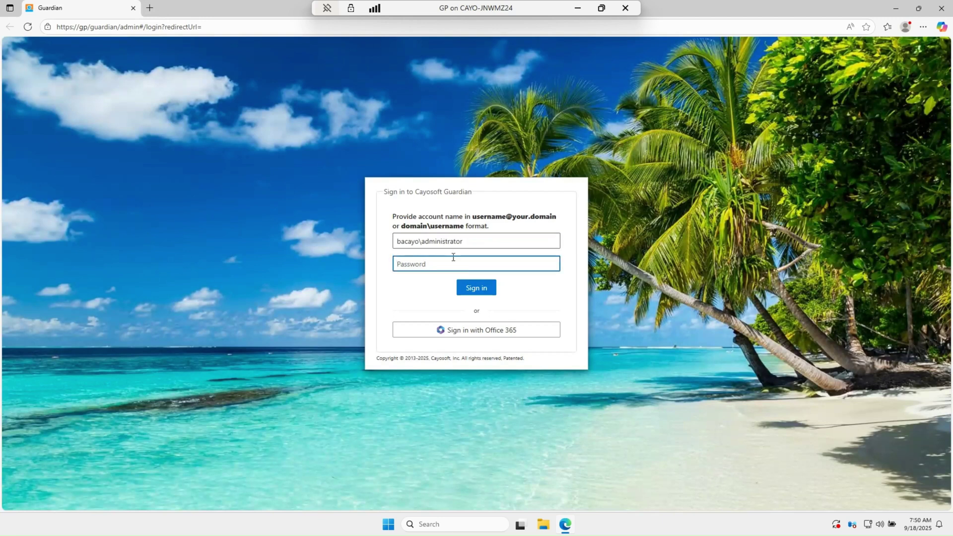
{"action": "left_click", "coordinate": [416, 241]}
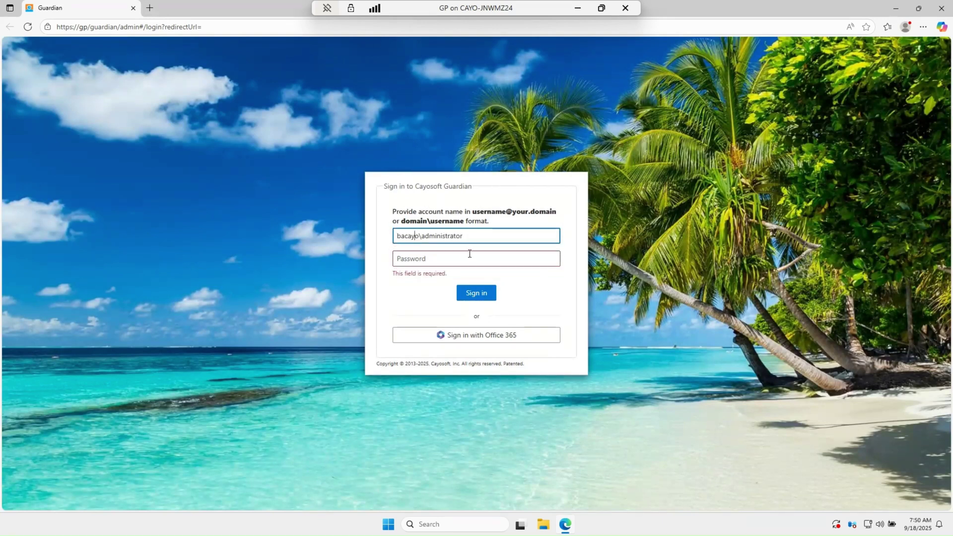
{"action": "key", "text": "BackSpace"}
{"action": "left_click", "coordinate": [469, 258]}
{"action": "type", "text": "•••••••••••"}
{"action": "key", "text": "Return"}
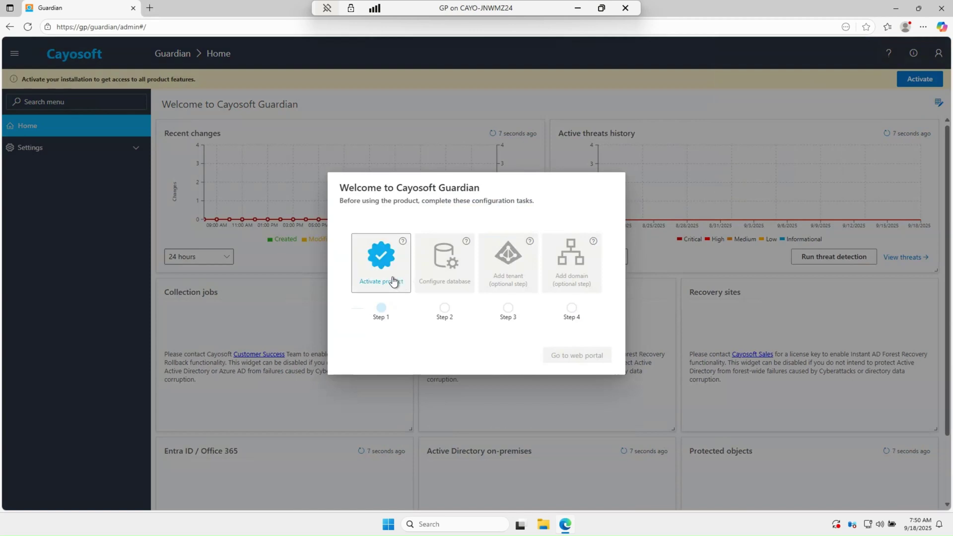
Start product activation and accept the subscription license agreement after reading through it
{"action": "left_click", "coordinate": [394, 274]}
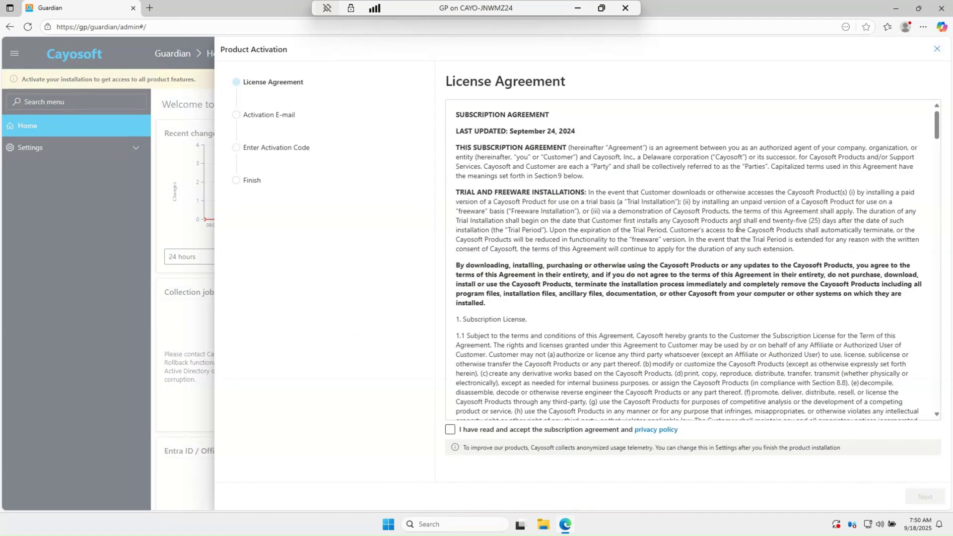
{"action": "scroll", "coordinate": [700, 261], "scroll_direction": "down", "scroll_amount": 10}
{"action": "scroll", "coordinate": [723, 288], "scroll_direction": "down", "scroll_amount": 15}
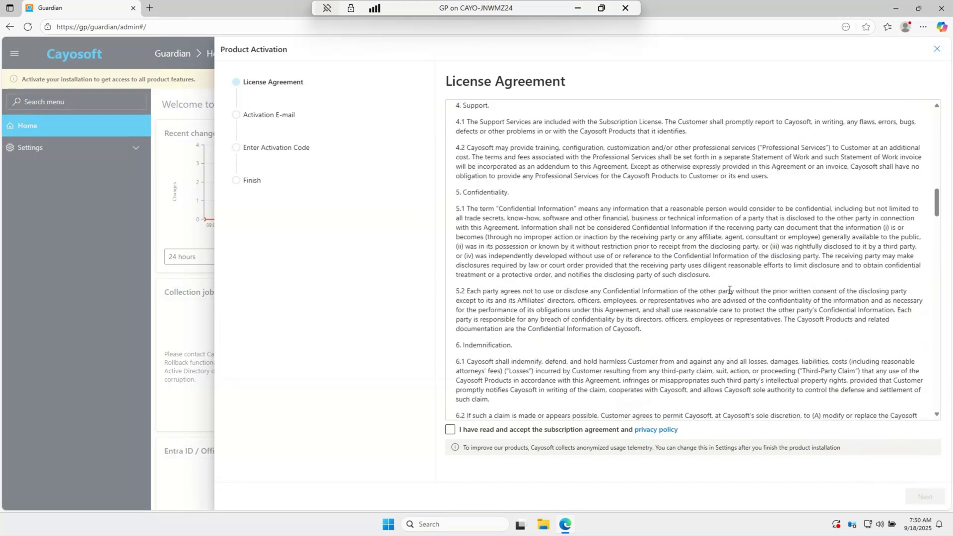
{"action": "scroll", "coordinate": [695, 258], "scroll_direction": "down", "scroll_amount": 5}
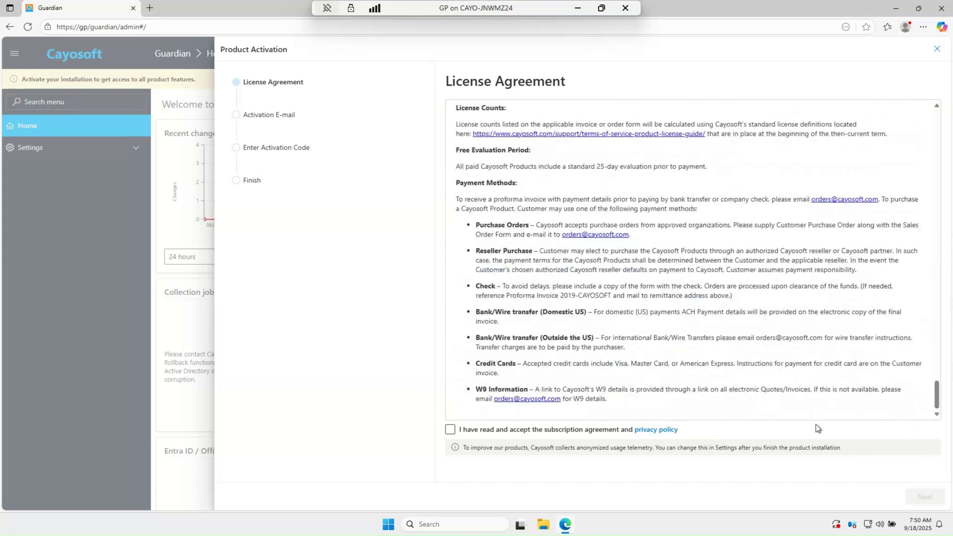
{"action": "left_click", "coordinate": [449, 430]}
{"action": "left_click", "coordinate": [932, 499]}
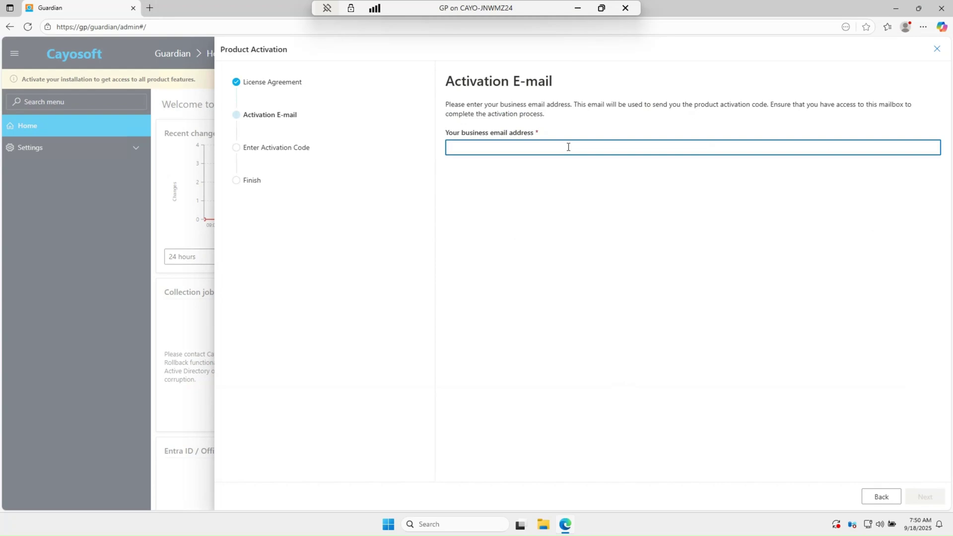
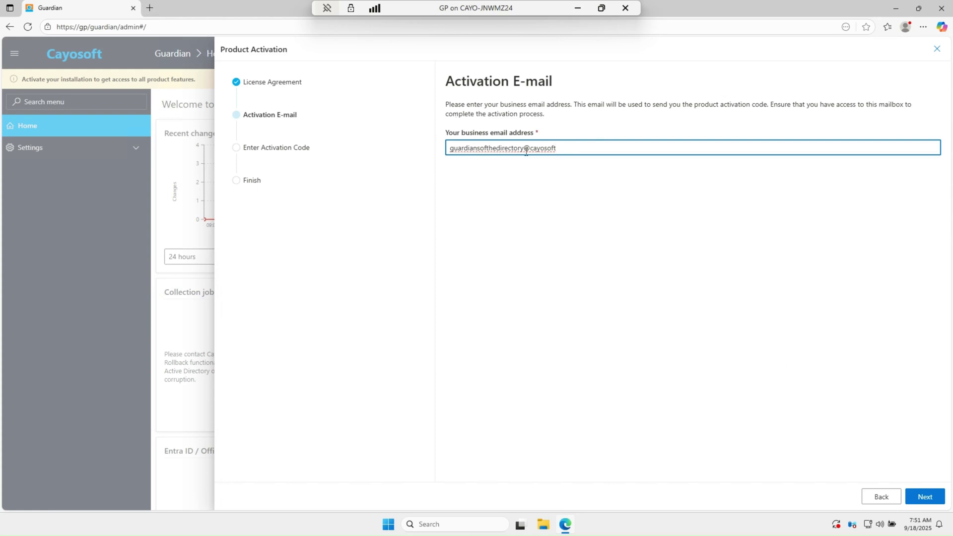
Submit the business e-mail address to reach the activation code step
{"action": "left_click", "coordinate": [618, 147]}
{"action": "key", "text": "Return"}
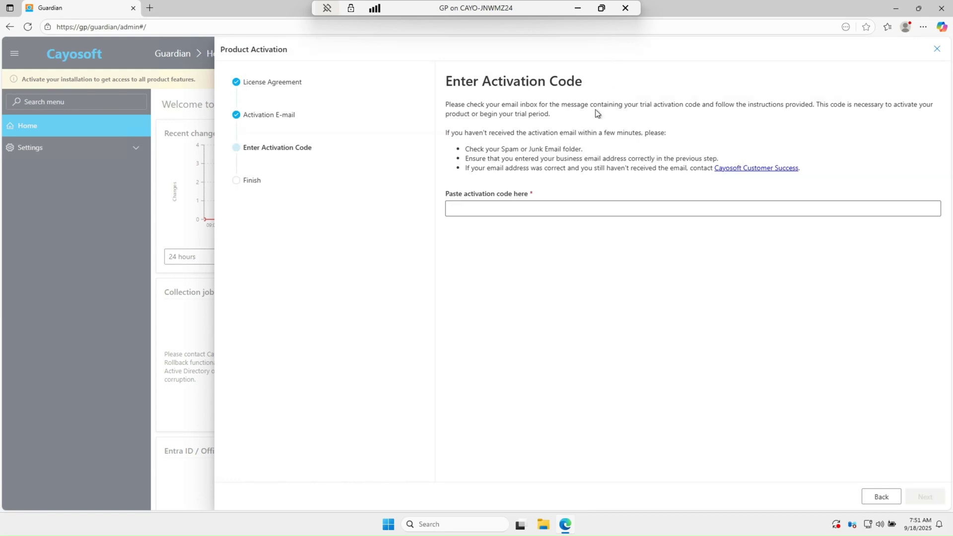
Paste the activation code and keep the Production installation type
{"action": "left_click", "coordinate": [484, 206]}
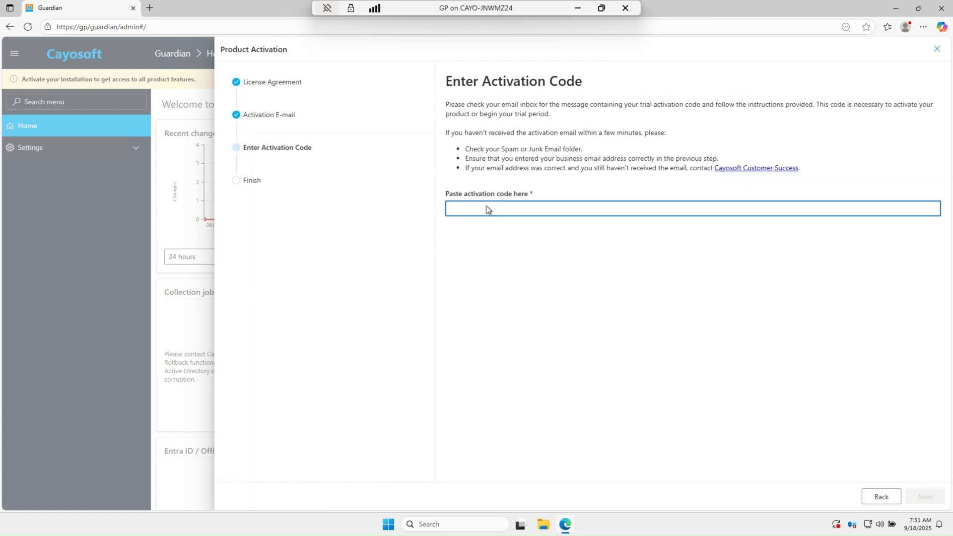
{"action": "right_click", "coordinate": [485, 205]}
{"action": "left_click", "coordinate": [513, 286]}
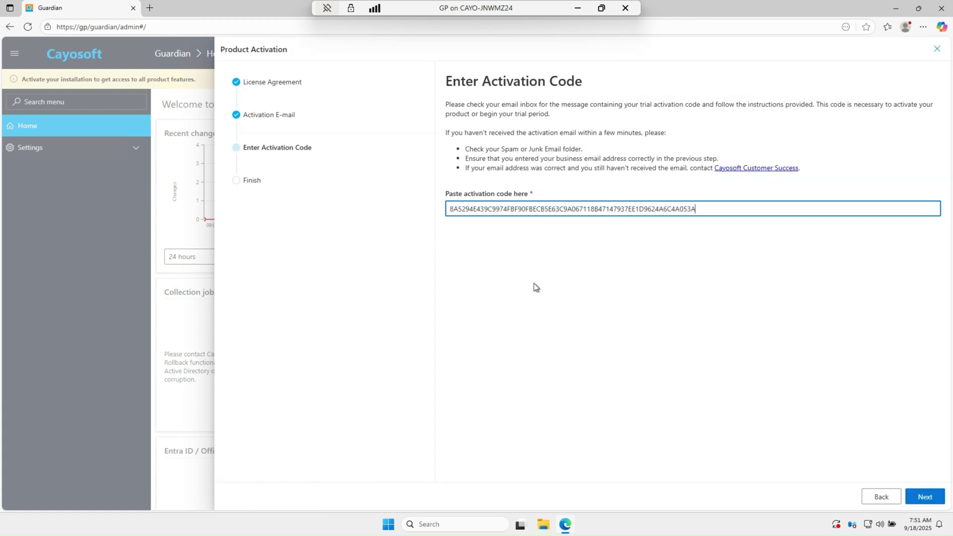
{"action": "left_click", "coordinate": [926, 496]}
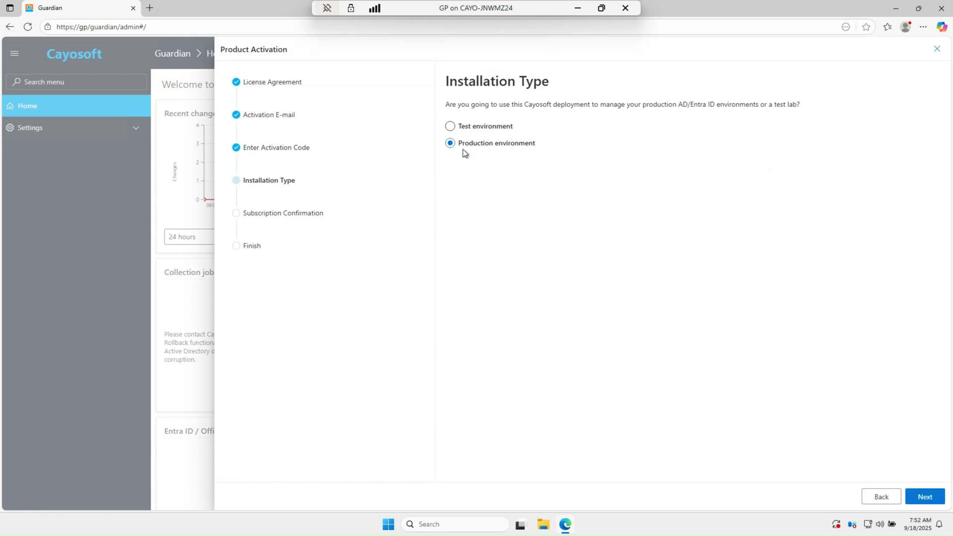
{"action": "left_click", "coordinate": [926, 497]}
{"action": "left_click", "coordinate": [505, 165]}
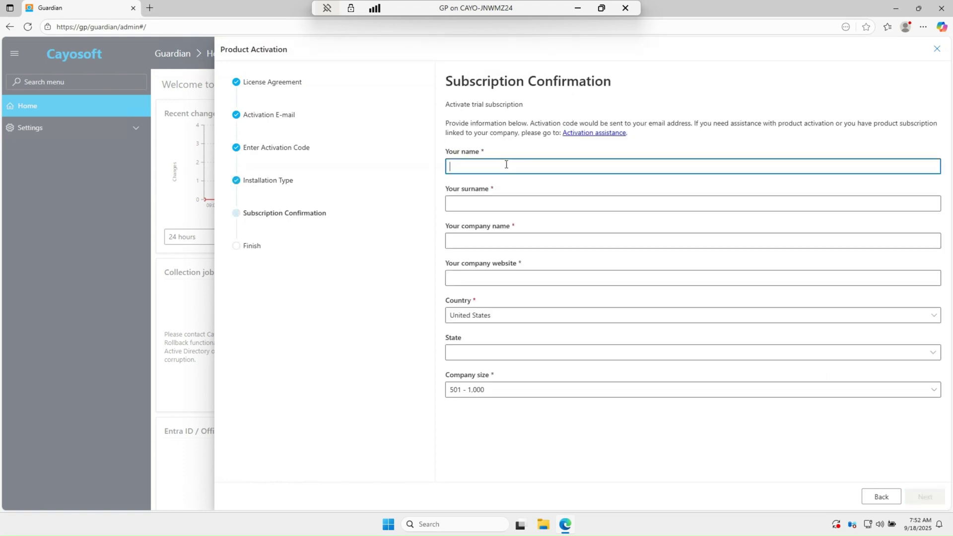
{"action": "type", "text": "Guardian"}
{"action": "key", "text": "Tab"}
{"action": "type", "text": "Directory"}
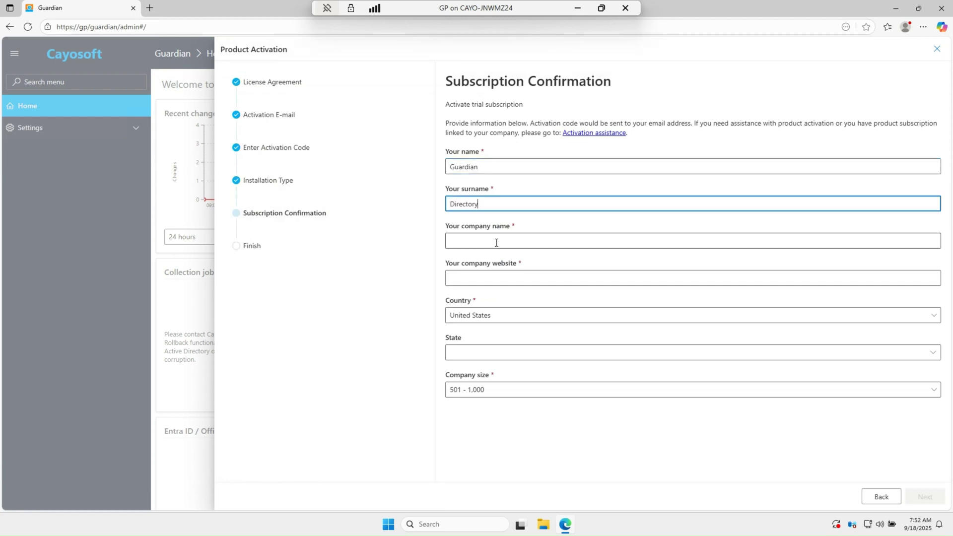
{"action": "left_click", "coordinate": [495, 240]}
{"action": "type", "text": "Caysosoft"}
{"action": "left_click", "coordinate": [510, 277]}
{"action": "type", "text": "11"}
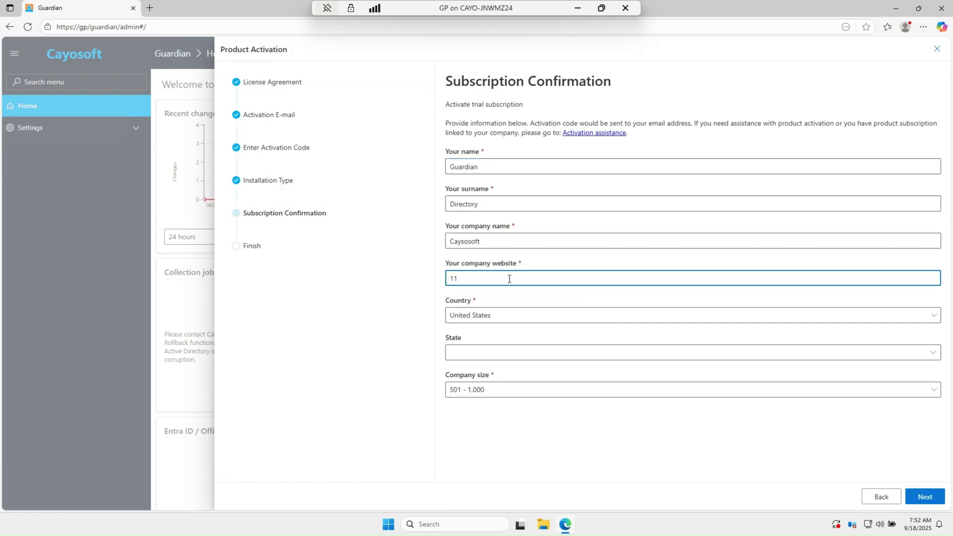
{"action": "key", "text": "BackSpace"}
{"action": "key", "text": "BackSpace"}
{"action": "type", "text": "www.cayosoft.com"}
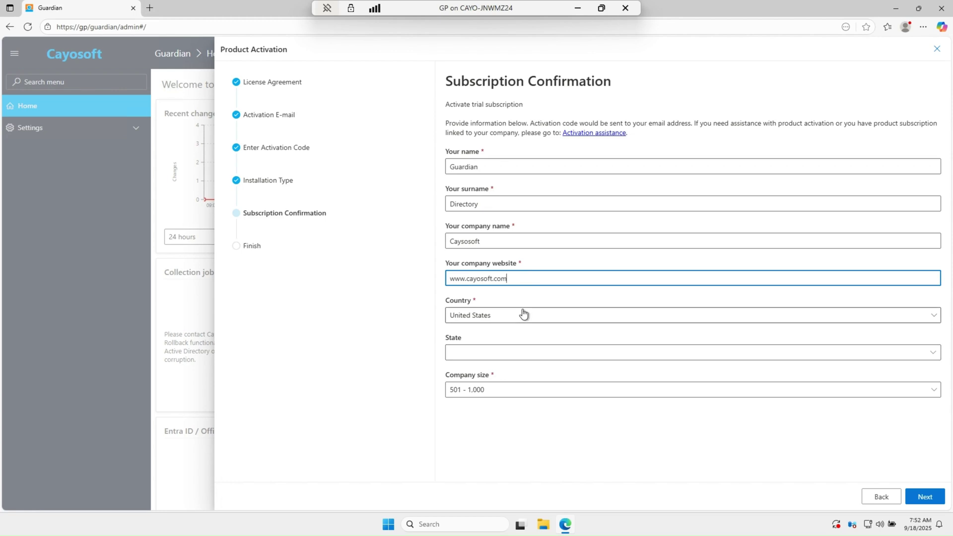
{"action": "left_click", "coordinate": [933, 390]}
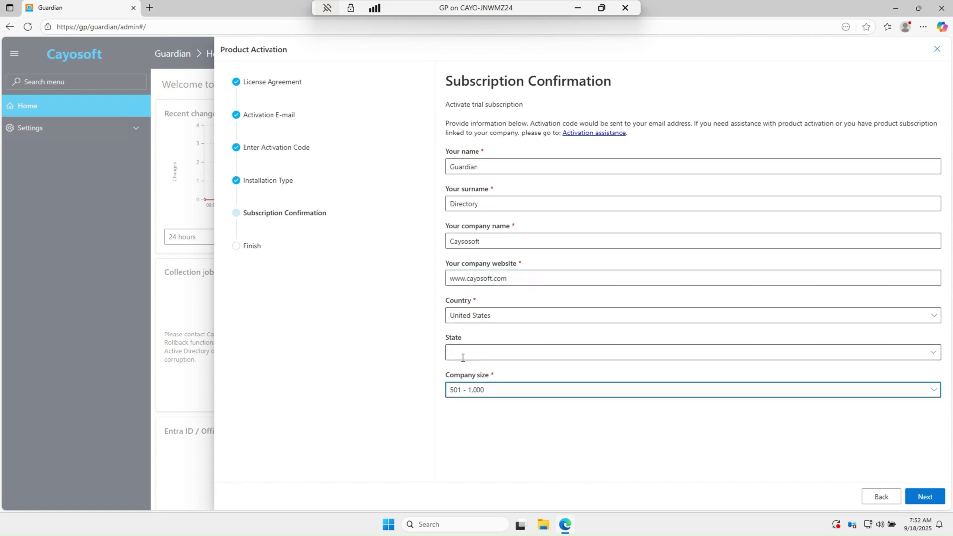
Choose Ohio as the state and submit the subscription details
{"action": "left_click", "coordinate": [519, 346]}
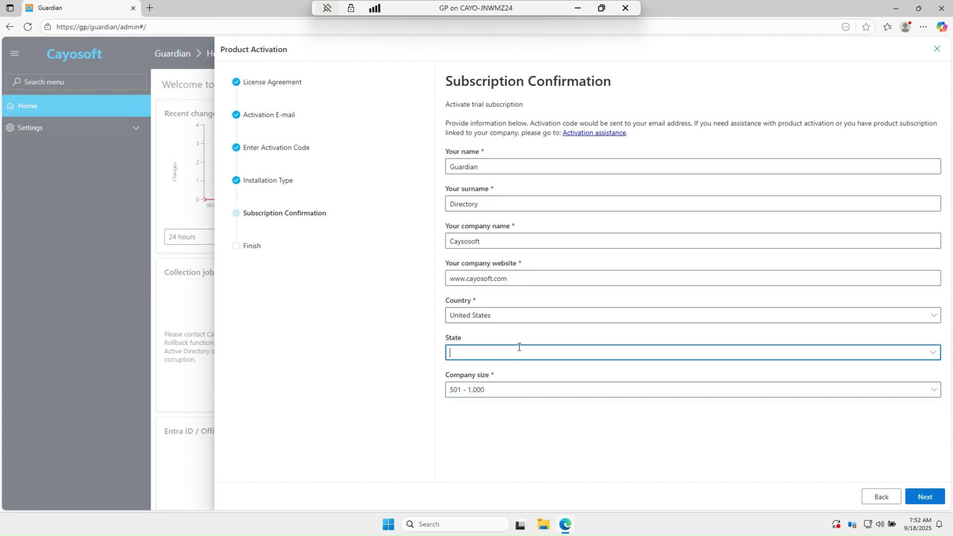
{"action": "type", "text": "Ohio"}
{"action": "left_click", "coordinate": [606, 449]}
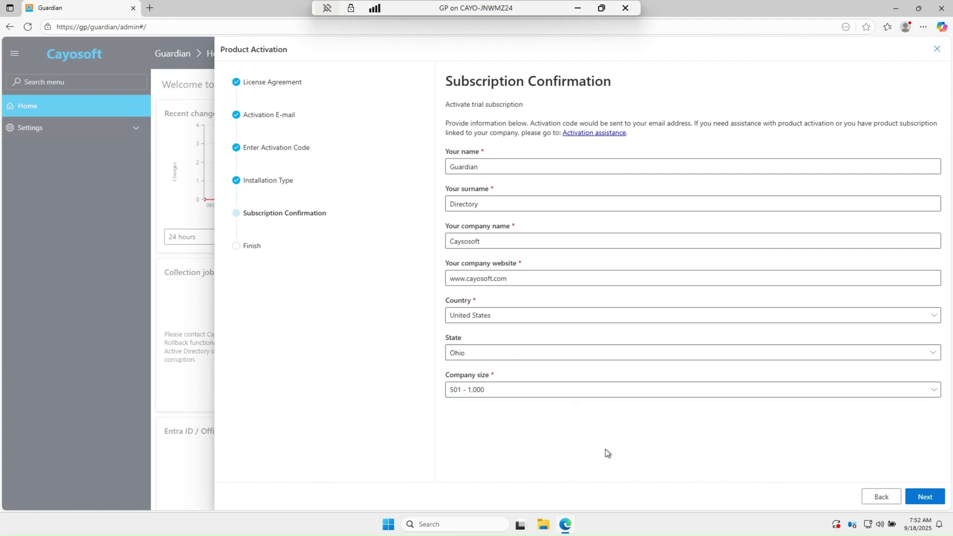
{"action": "left_click", "coordinate": [923, 496]}
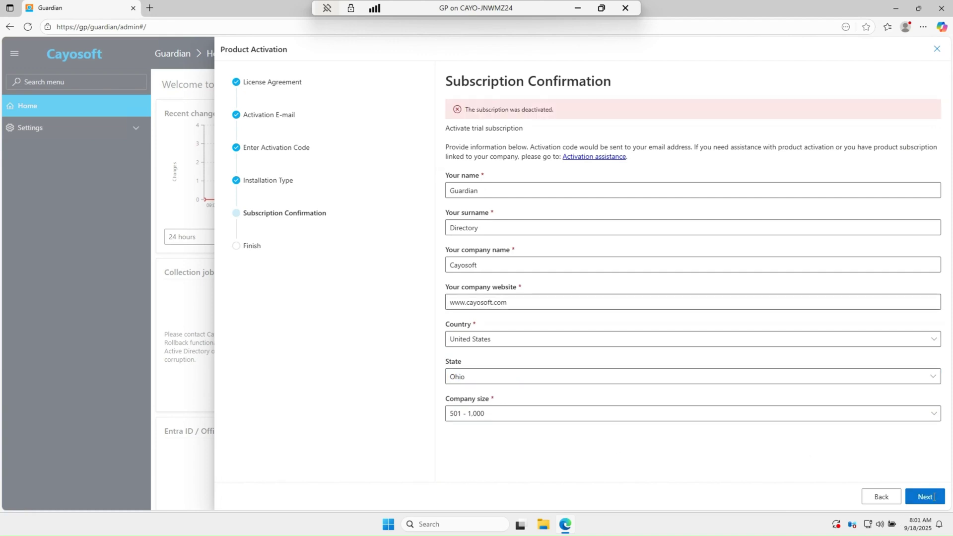
Proceed to the activation Finish page and close the wizard, marking step 1 complete
{"action": "left_click", "coordinate": [933, 496]}
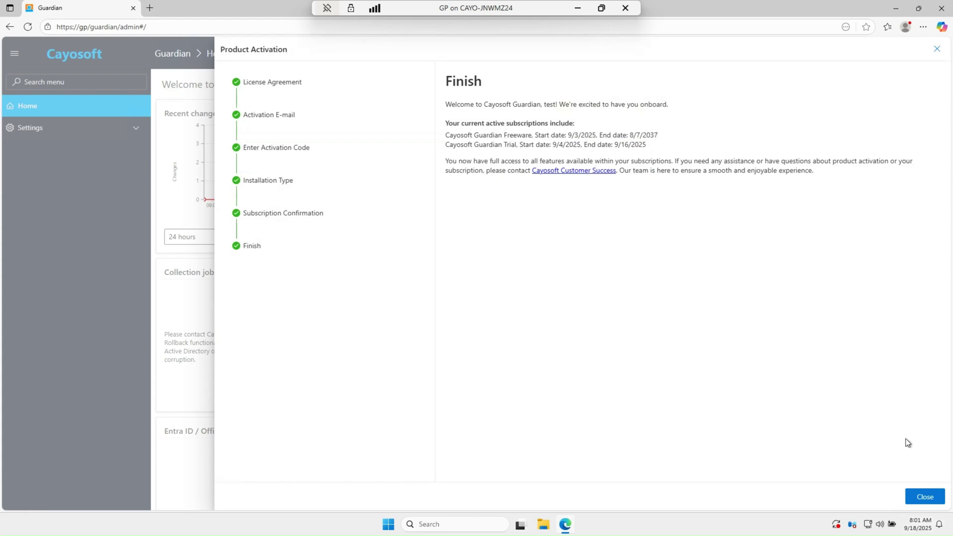
{"action": "left_click", "coordinate": [930, 500]}
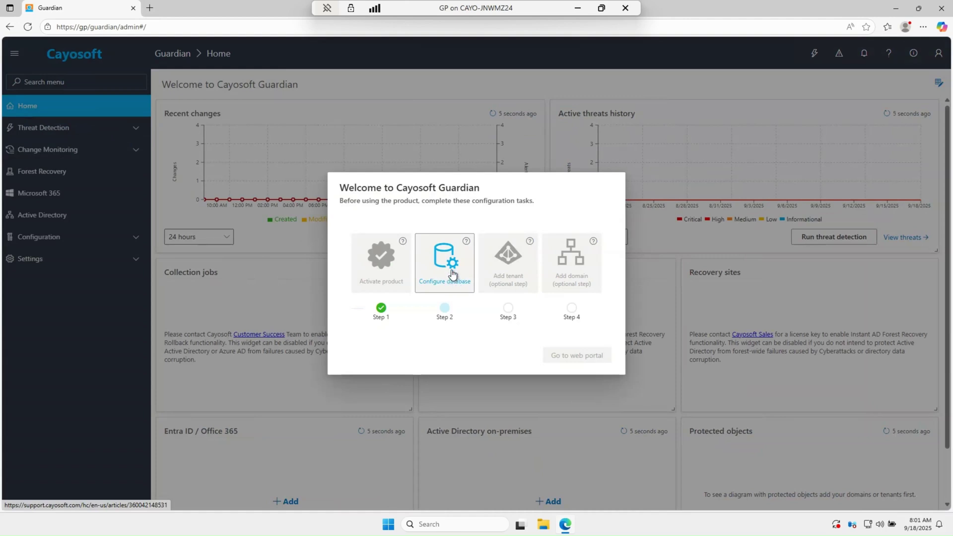
Choose 'Continue using the built-in database' in the database configuration and confirm it
{"action": "left_click", "coordinate": [451, 274]}
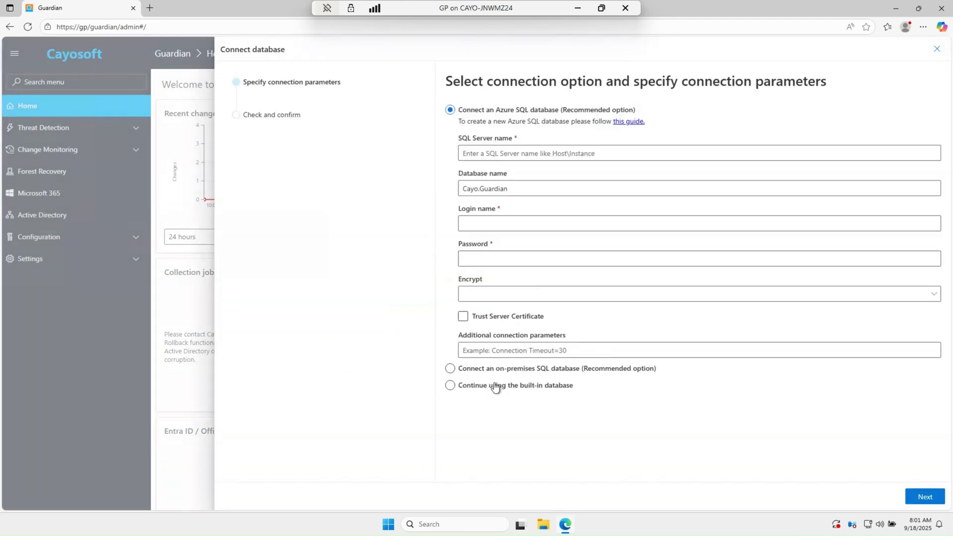
{"action": "left_click", "coordinate": [450, 385]}
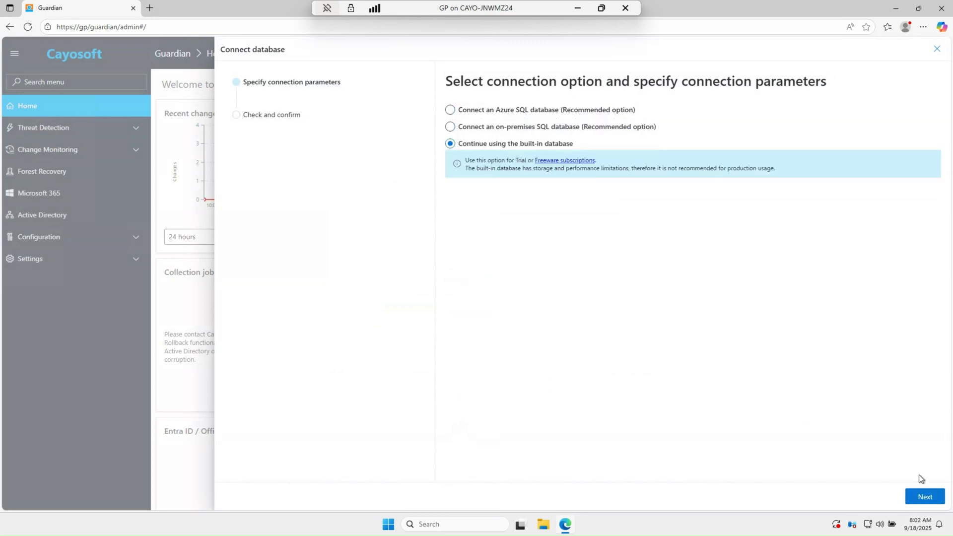
{"action": "left_click", "coordinate": [925, 497]}
{"action": "left_click", "coordinate": [926, 496]}
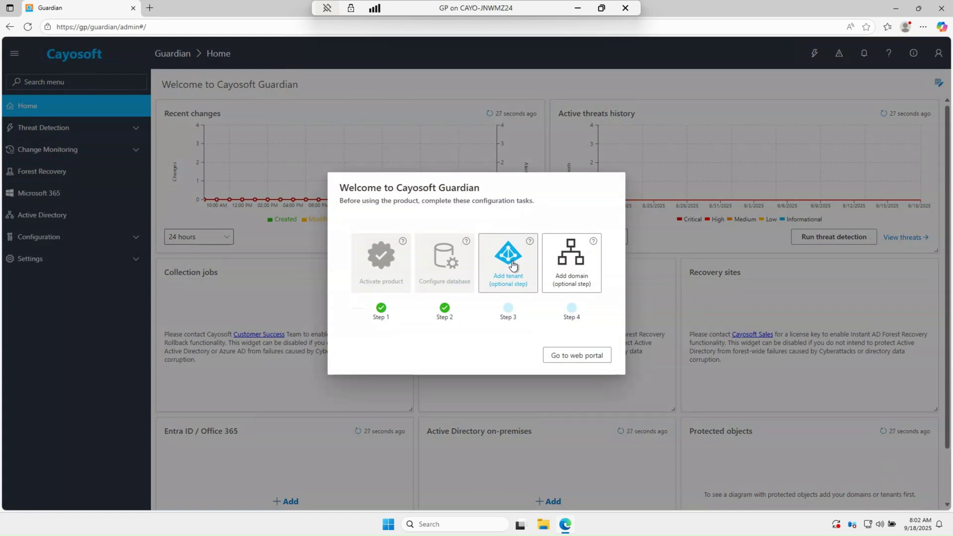
Open the New Microsoft 365 tenant wizard from the optional Add tenant tile
{"action": "left_click", "coordinate": [513, 265]}
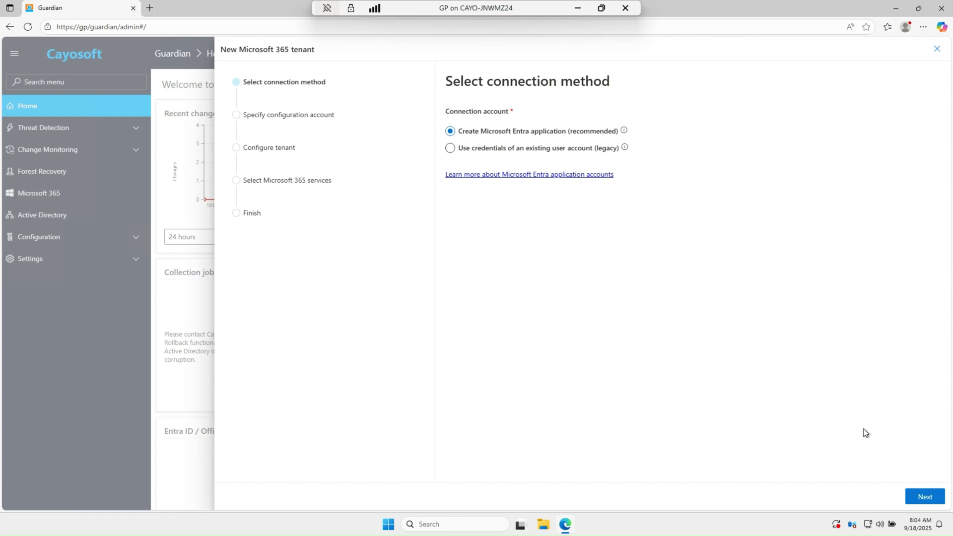
Keep 'Create Microsoft Entra application', paste the Global Administrator configuration account, and continue to Configure tenant
{"action": "left_click", "coordinate": [924, 497]}
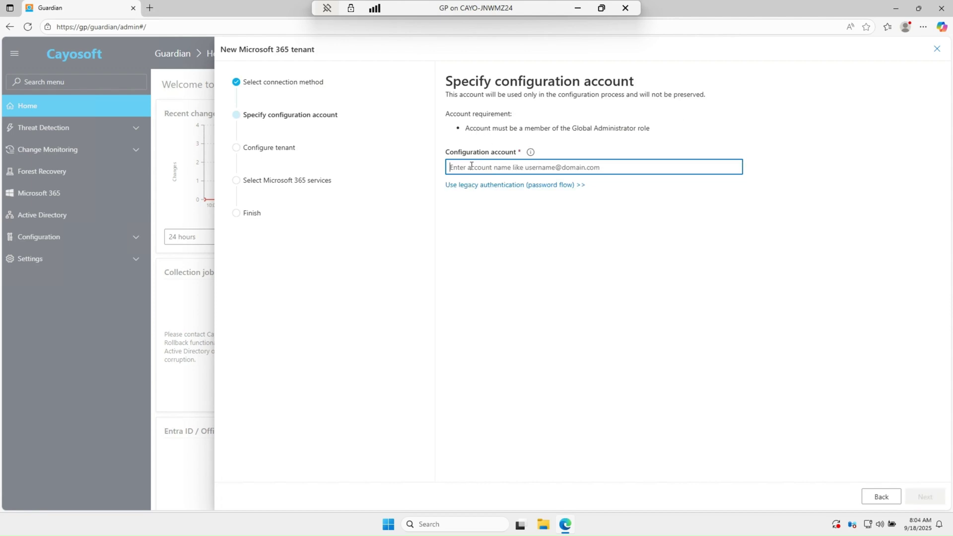
{"action": "key", "text": "ctrl+v"}
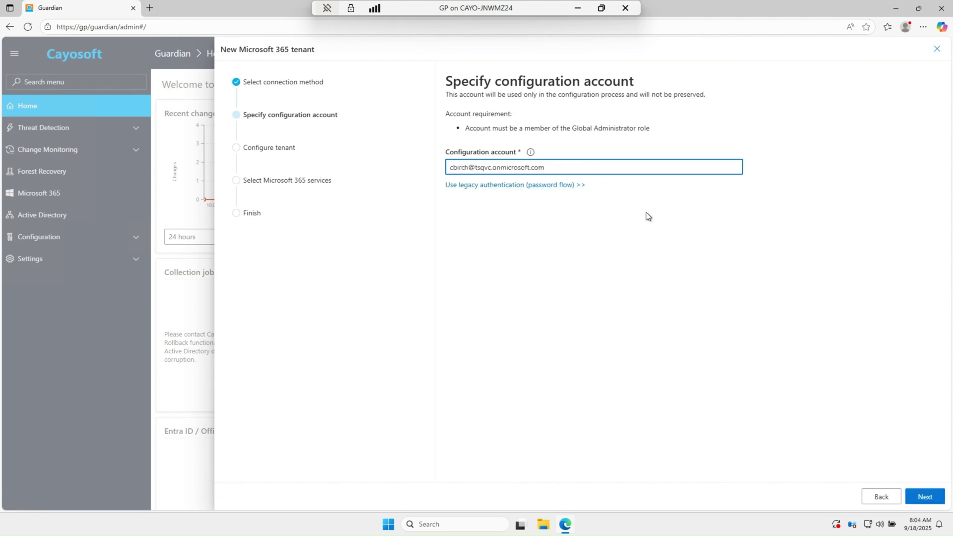
{"action": "left_click", "coordinate": [924, 497]}
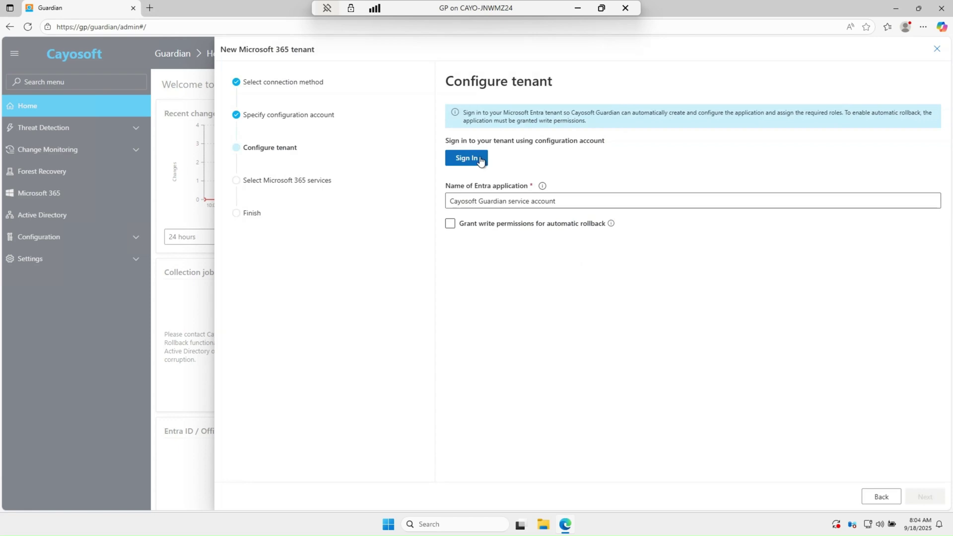
Sign in to the tenant through the Microsoft popup and continue to service selection
{"action": "left_click", "coordinate": [478, 160]}
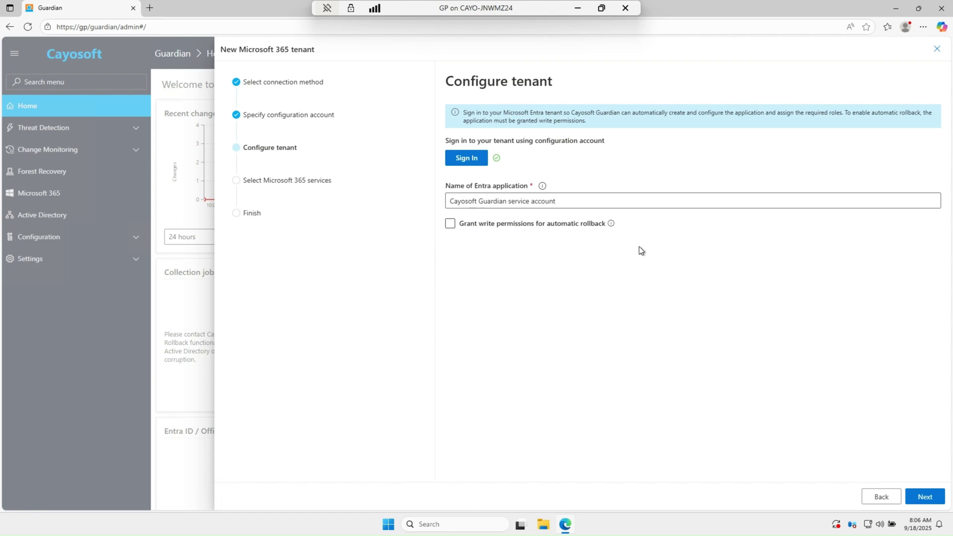
{"action": "left_click", "coordinate": [925, 497]}
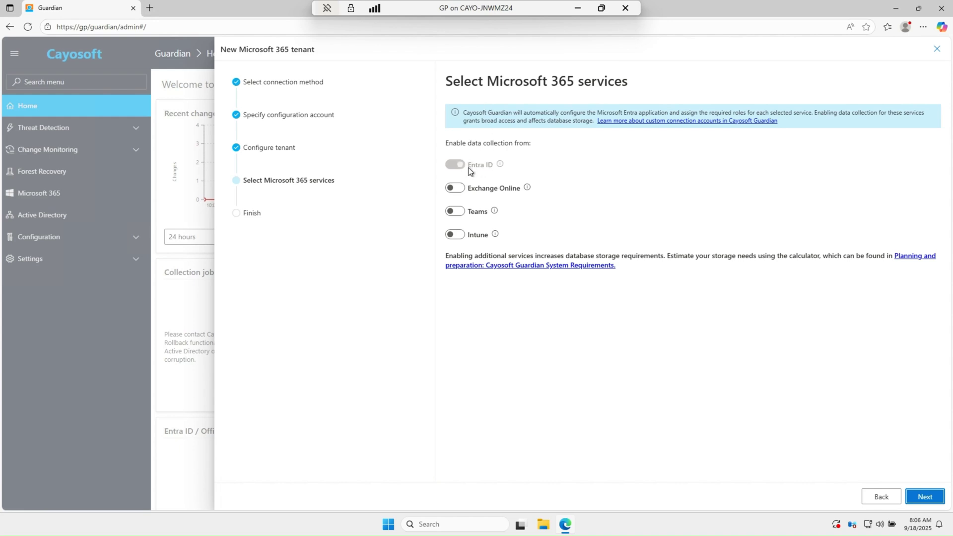
Enable Exchange Online, Teams and Intune collection, then add tenant tsqvc.onmicrosoft.com
{"action": "left_click", "coordinate": [459, 190]}
{"action": "left_click", "coordinate": [460, 214]}
{"action": "left_click", "coordinate": [459, 236]}
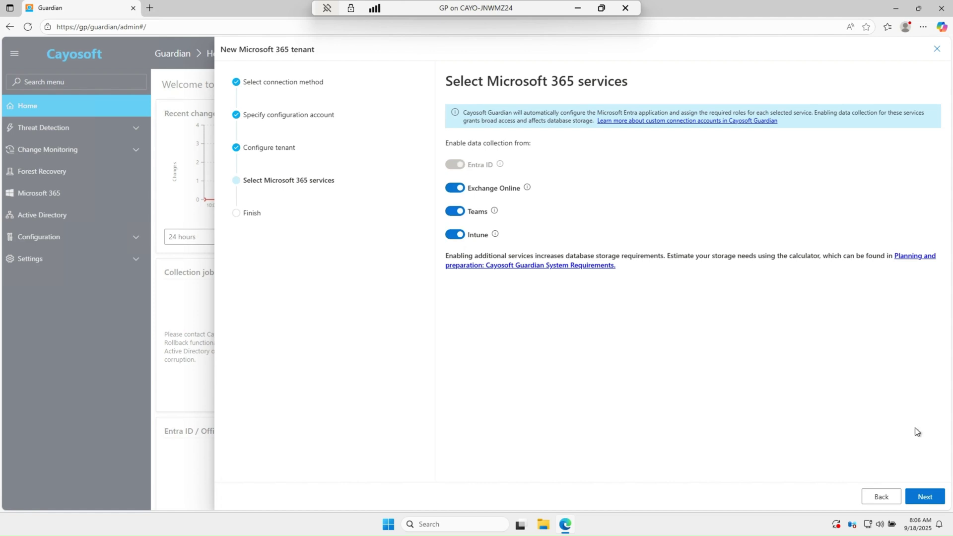
{"action": "left_click", "coordinate": [924, 496]}
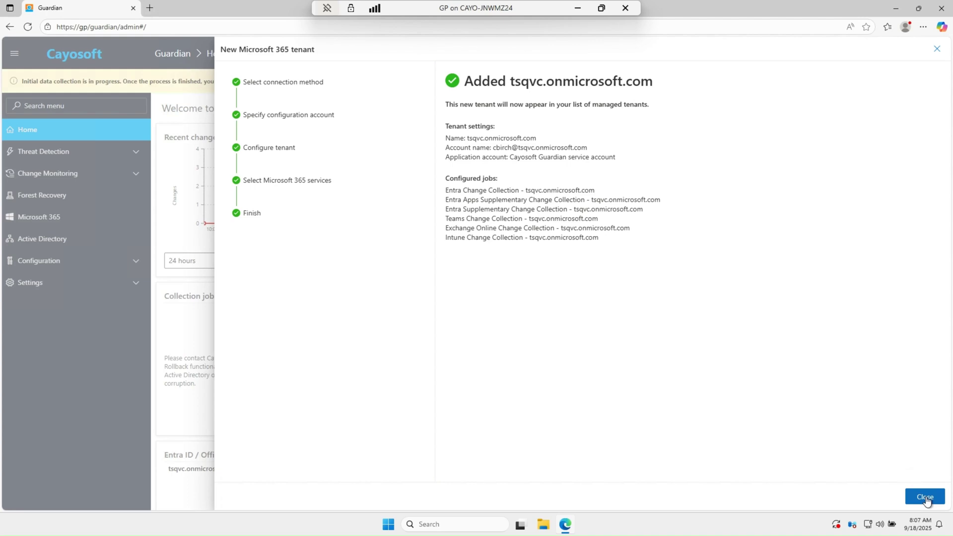
Close the tenant wizard and add an on-premises domain using a new custom gMSA group
{"action": "left_click", "coordinate": [925, 497]}
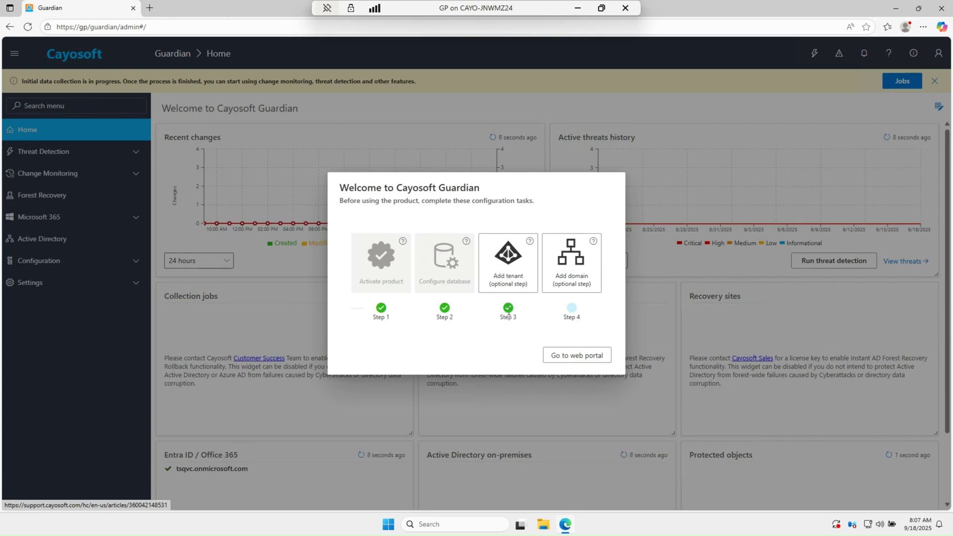
{"action": "left_click", "coordinate": [580, 267]}
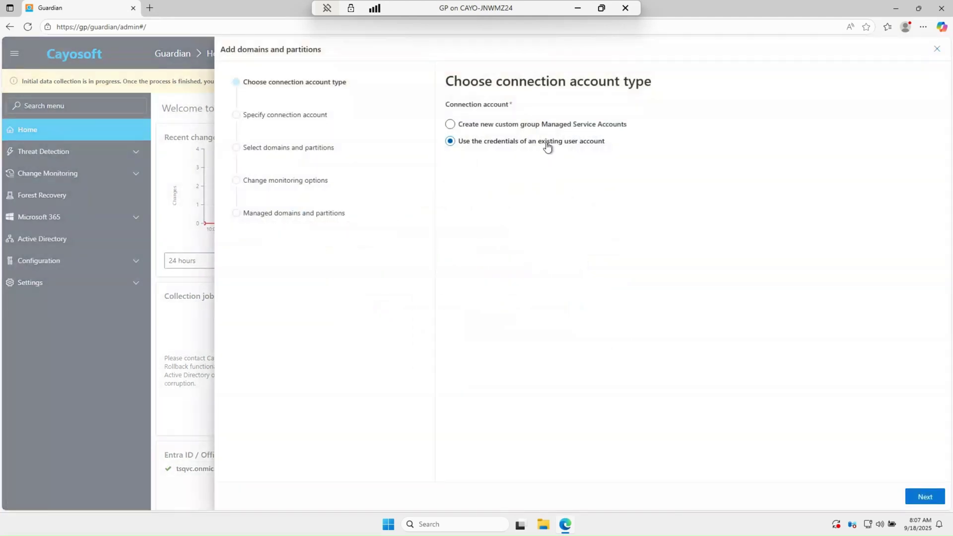
{"action": "left_click", "coordinate": [536, 128]}
On Create connection accounts, change the gMSA name from GuardianMSA to GuardianMSP
{"action": "left_click", "coordinate": [925, 497]}
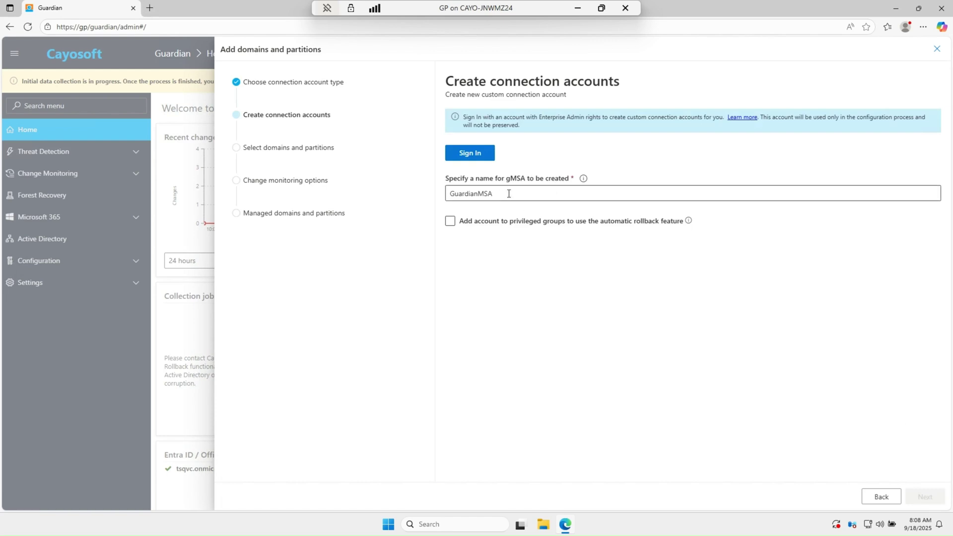
{"action": "left_click", "coordinate": [496, 193]}
{"action": "key", "text": "BackSpace"}
{"action": "type", "text": "P"}
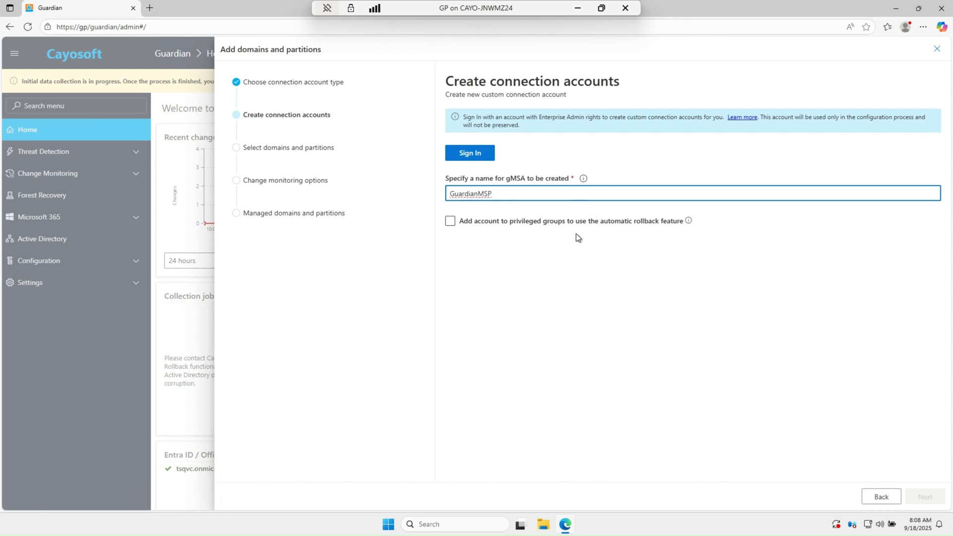
{"action": "left_click", "coordinate": [583, 247]}
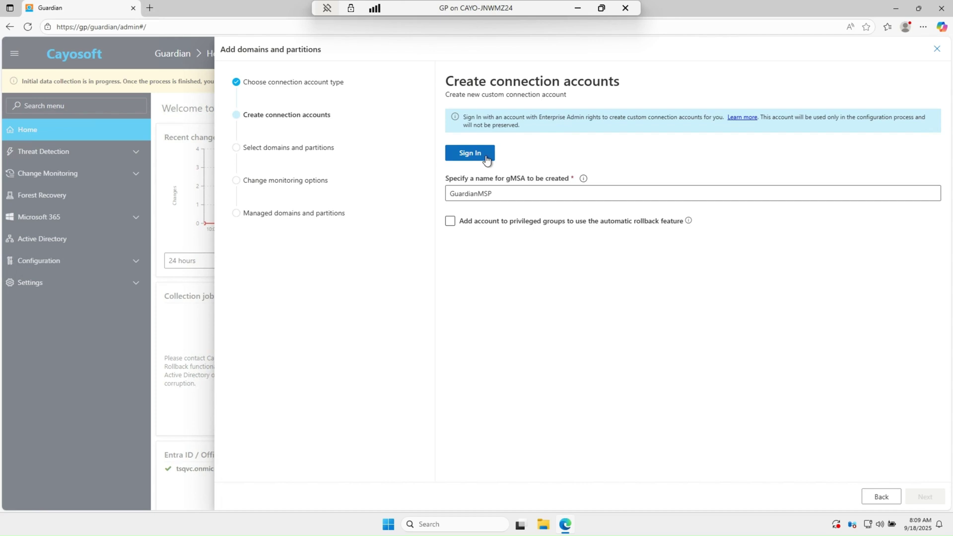
Sign in to the bcayo.com forest with the Enterprise Admin account name and password, declining Edge's password save
{"action": "left_click", "coordinate": [480, 155]}
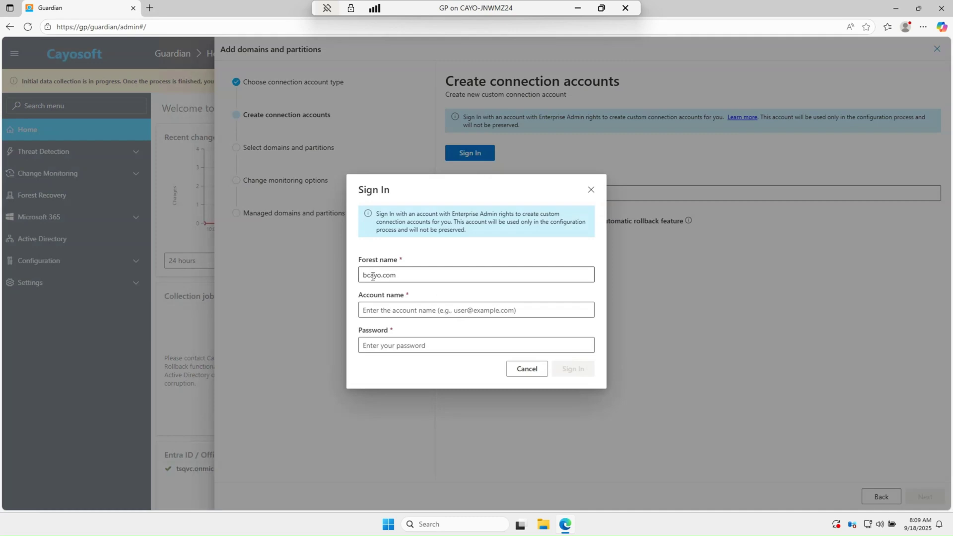
{"action": "left_click", "coordinate": [400, 314]}
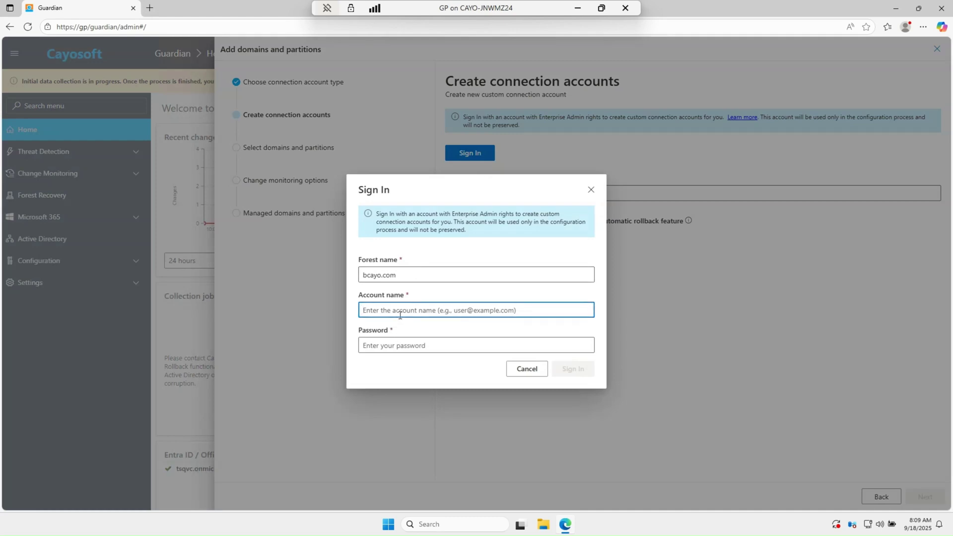
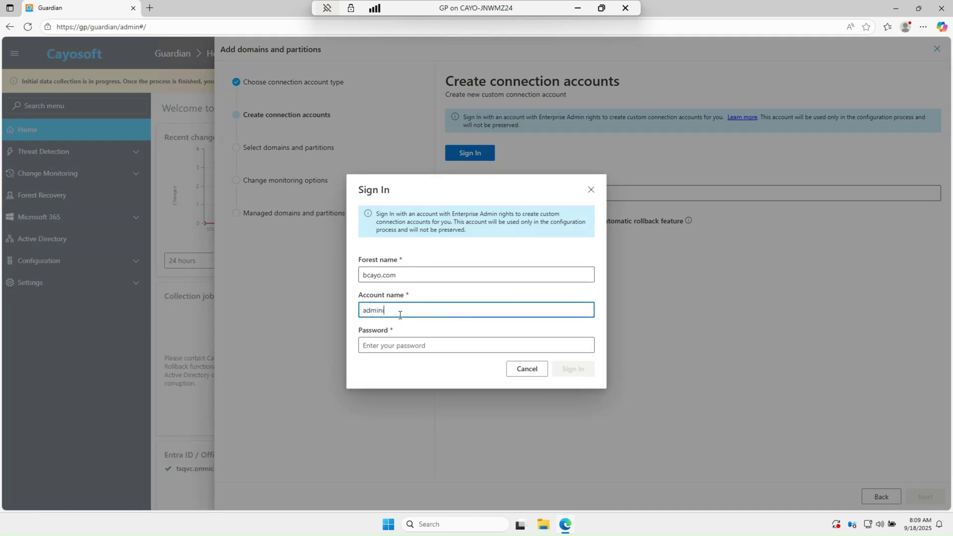
{"action": "left_click", "coordinate": [447, 359]}
{"action": "left_click", "coordinate": [442, 346]}
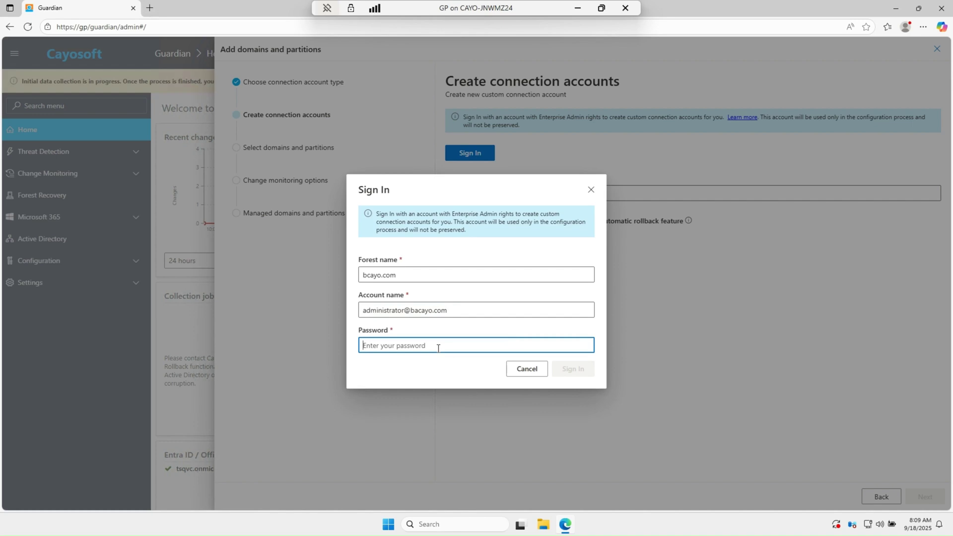
{"action": "type", "text": "********"}
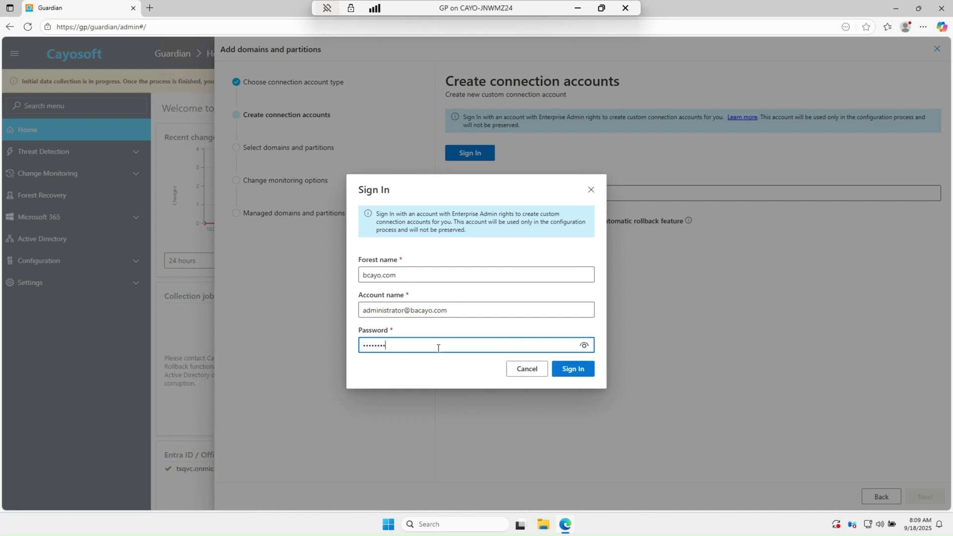
{"action": "type", "text": "*******"}
{"action": "left_click", "coordinate": [586, 372]}
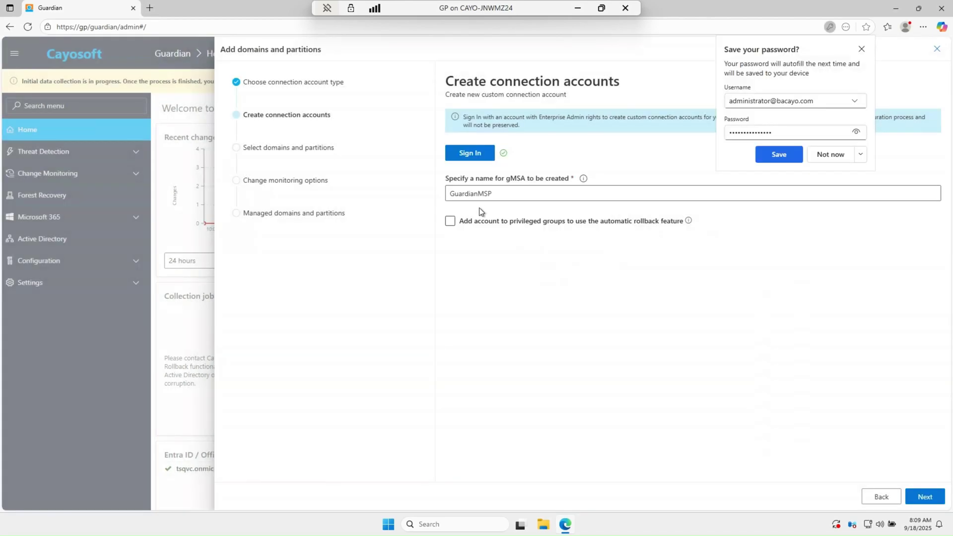
{"action": "left_click", "coordinate": [861, 50]}
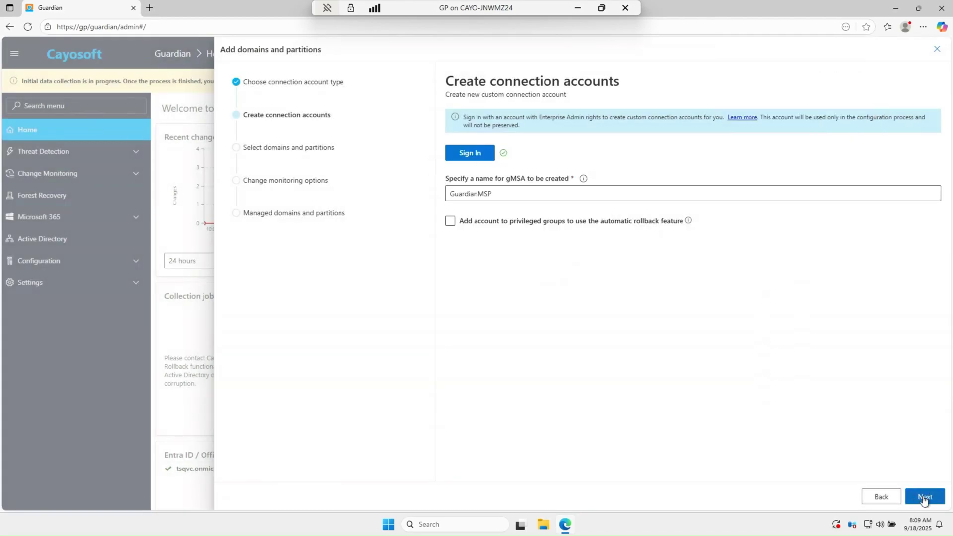
{"action": "left_click", "coordinate": [500, 197]}
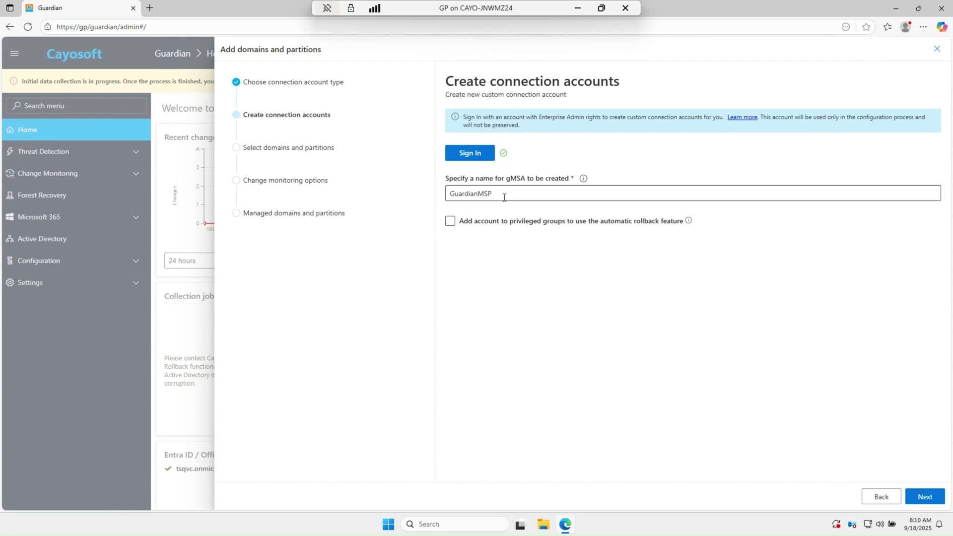
Switch on the Configuration, ForestDnsZones, DomainDnsZones and Schema partitions for bcayo.com
{"action": "left_click", "coordinate": [926, 498]}
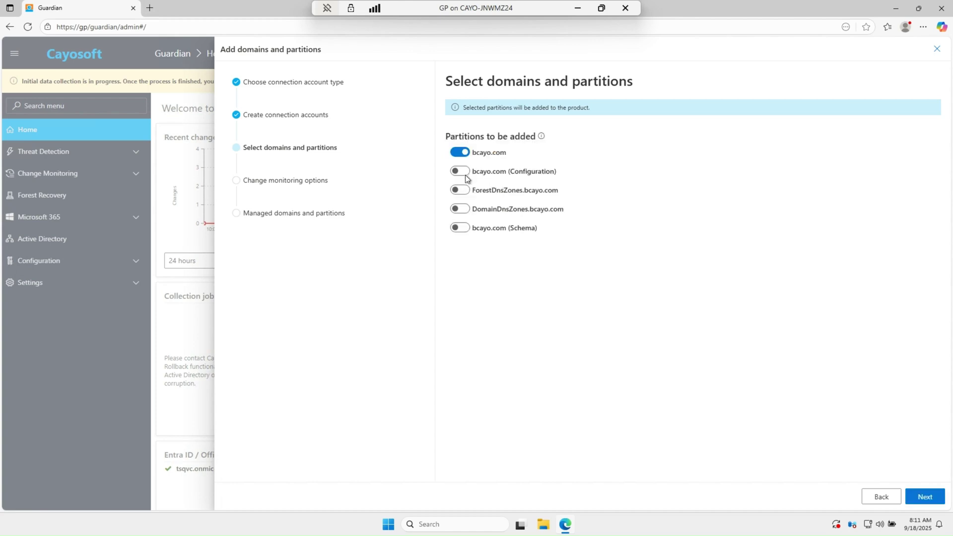
{"action": "left_click", "coordinate": [465, 173]}
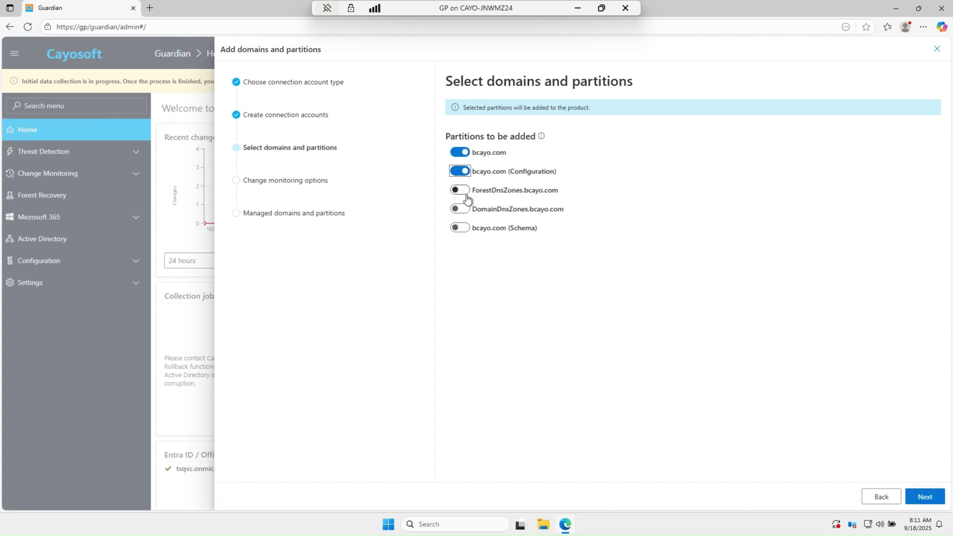
{"action": "left_click", "coordinate": [466, 194]}
{"action": "left_click", "coordinate": [464, 209]}
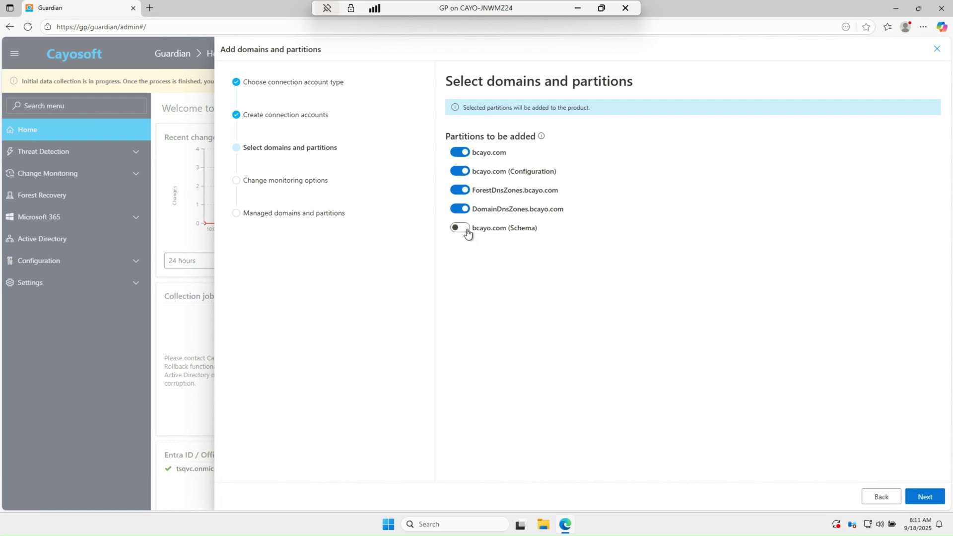
{"action": "left_click", "coordinate": [467, 228]}
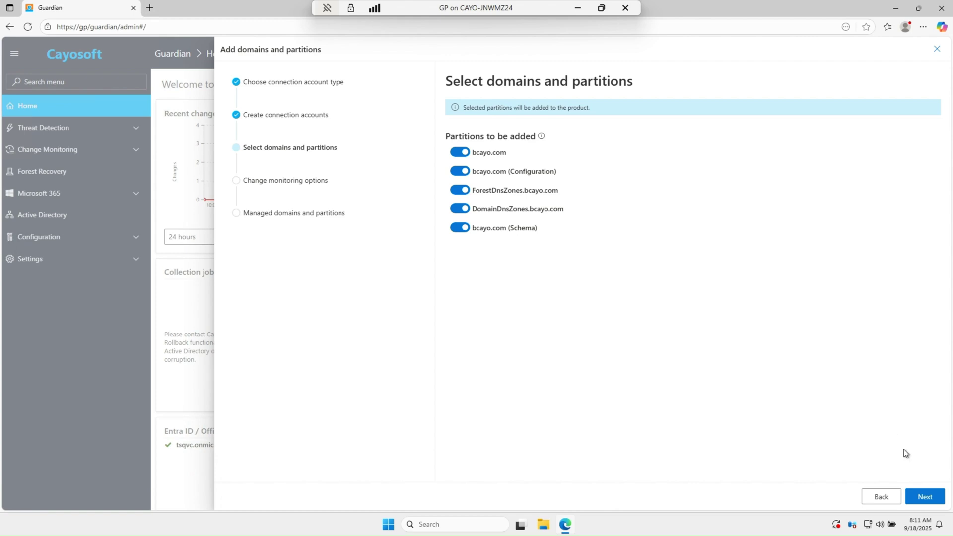
Add the five partitions with change monitoring options, close the summary and go to the web portal
{"action": "left_click", "coordinate": [935, 500]}
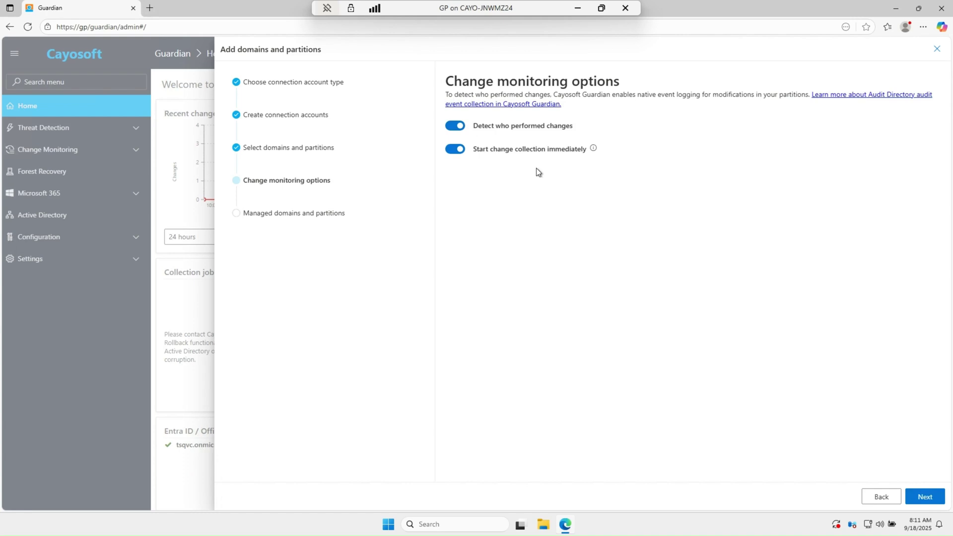
{"action": "left_click", "coordinate": [925, 498]}
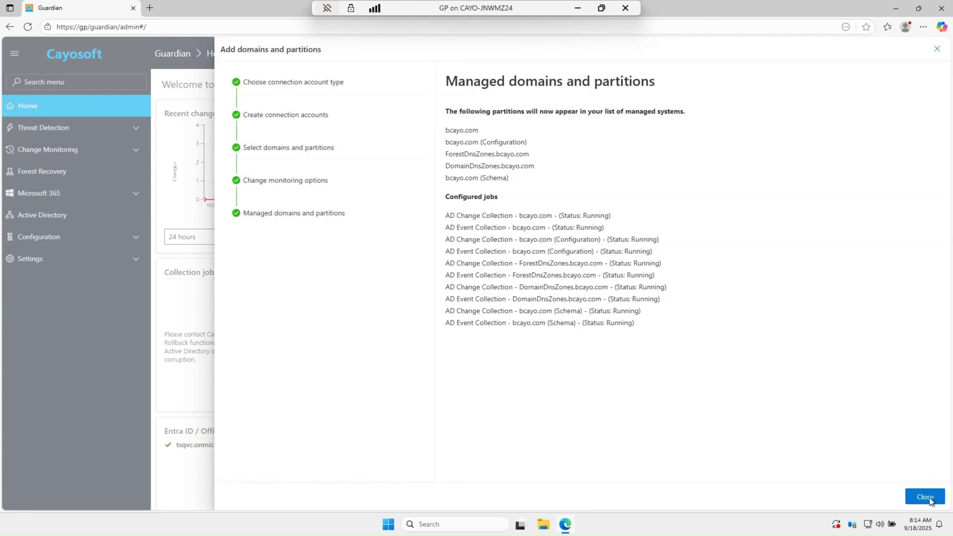
{"action": "left_click", "coordinate": [925, 496]}
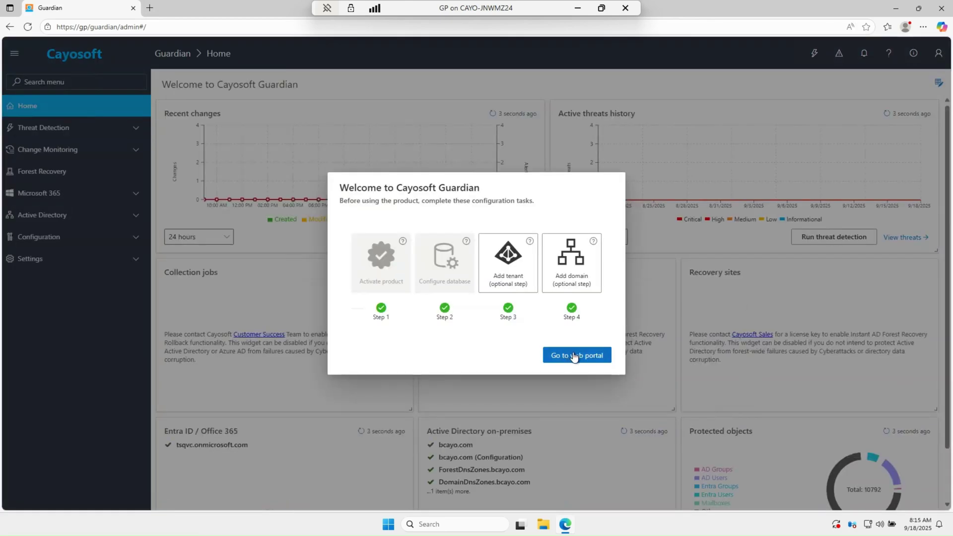
{"action": "left_click", "coordinate": [575, 355]}
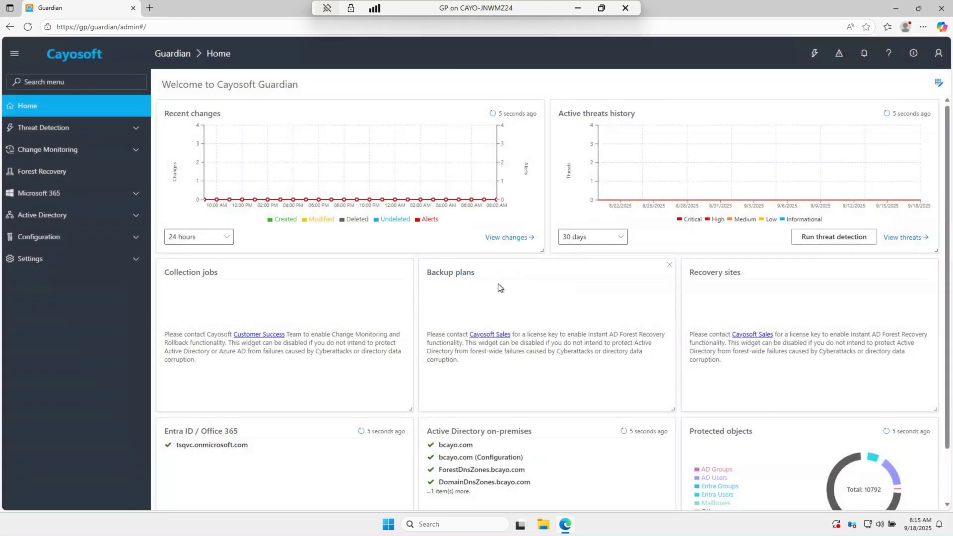